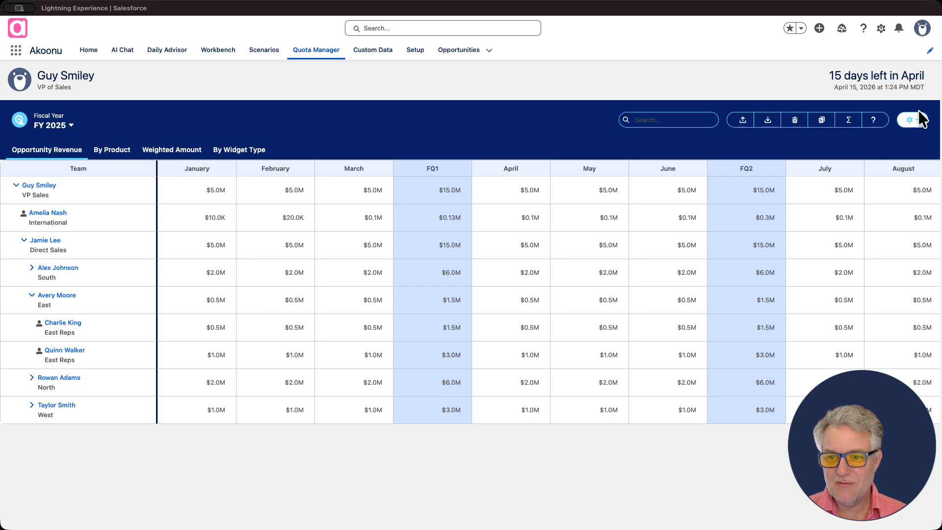
- Show rollups in the FY 2025 quota table and expand the West and North teams to compare their variances
{"action": "left_click", "coordinate": [914, 121]}
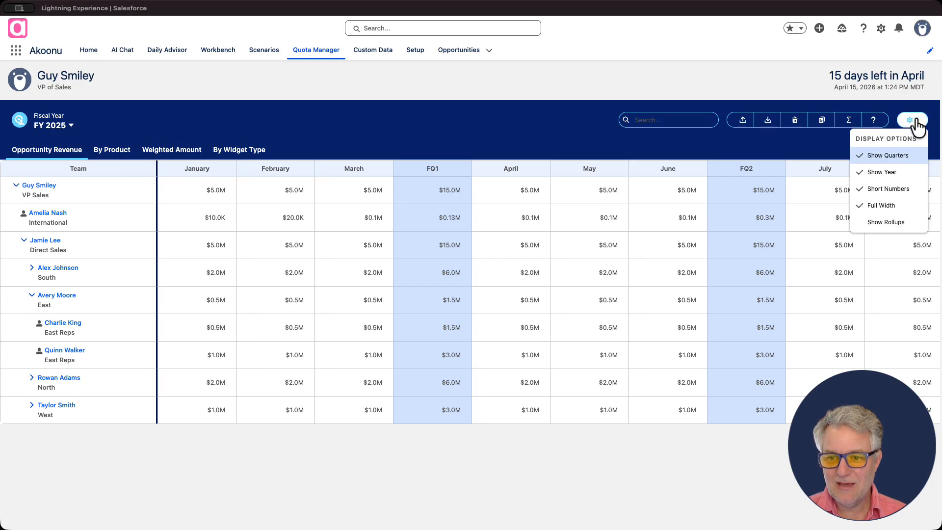
{"action": "left_click", "coordinate": [891, 226]}
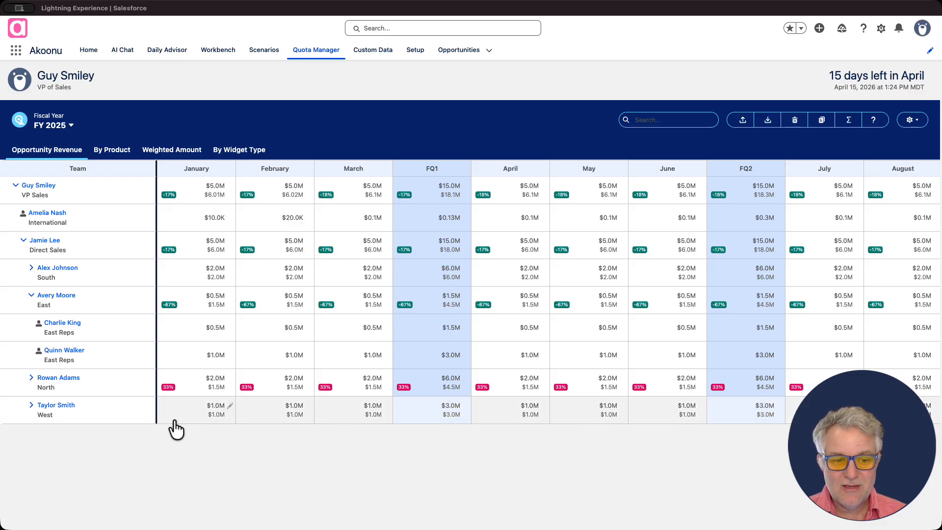
{"action": "left_click", "coordinate": [31, 405]}
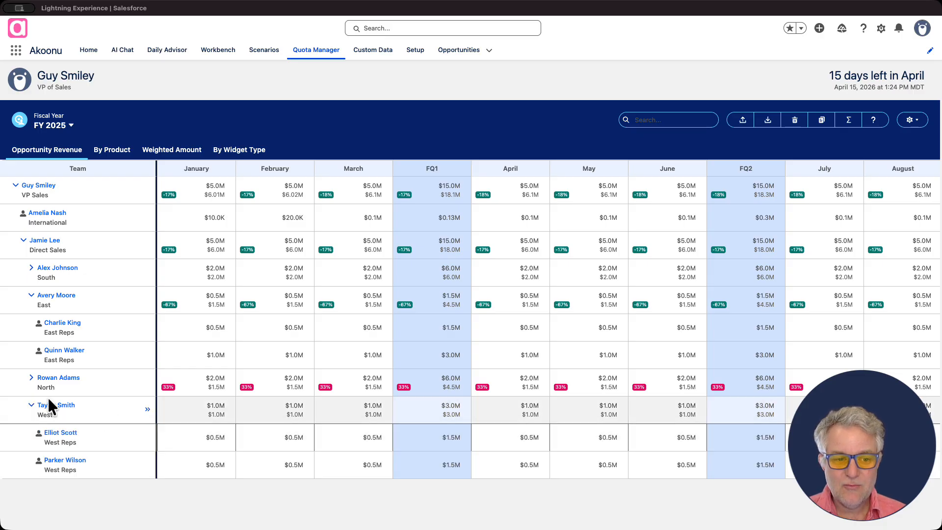
{"action": "left_click", "coordinate": [31, 379]}
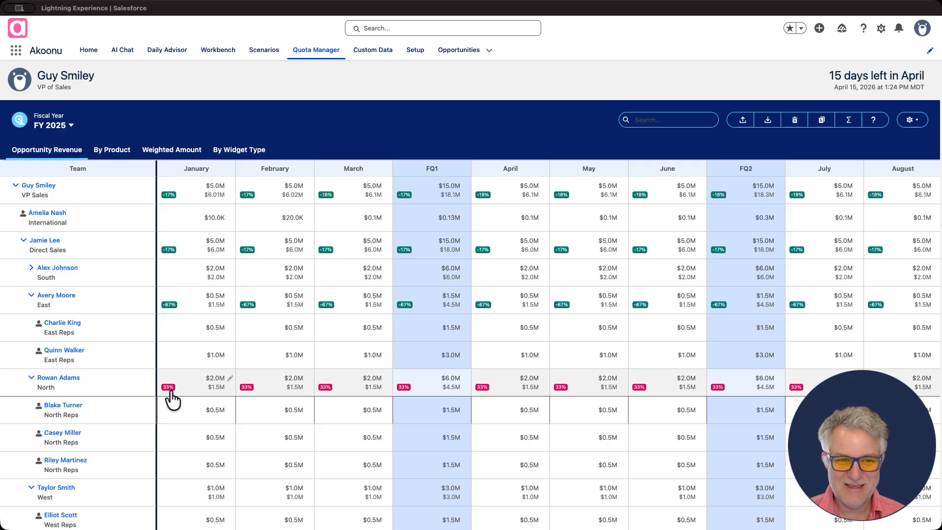
{"action": "scroll", "coordinate": [174, 385], "scroll_direction": "right", "scroll_amount": 1}
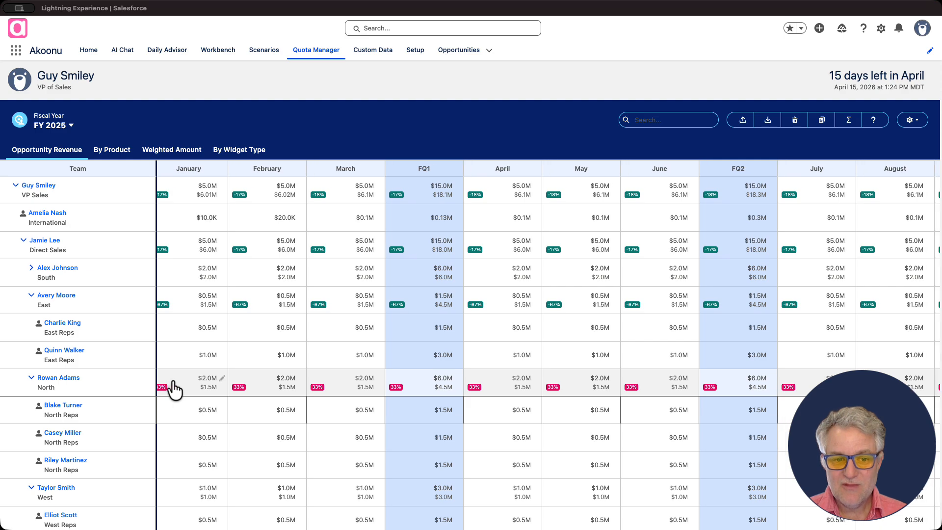
{"action": "scroll", "coordinate": [174, 383], "scroll_direction": "left", "scroll_amount": 1}
{"action": "scroll", "coordinate": [190, 371], "scroll_direction": "up", "scroll_amount": 1}
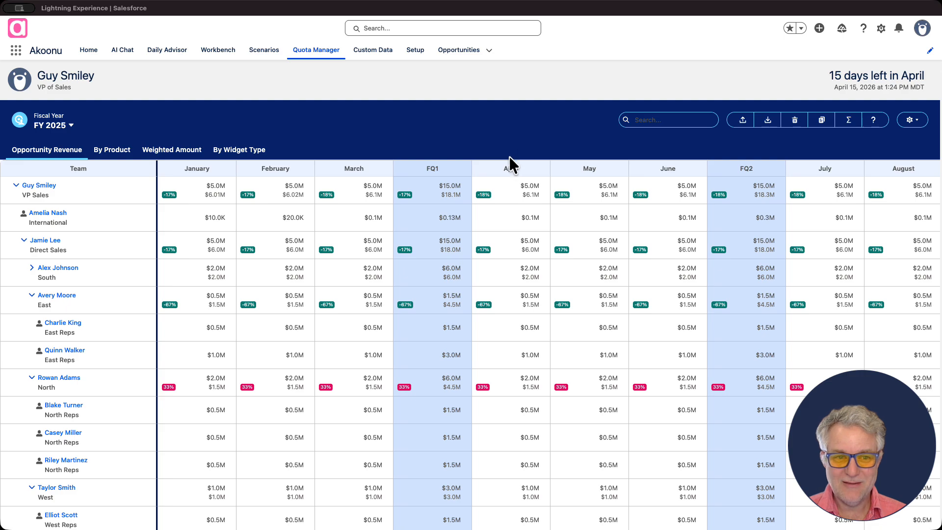
- Start the rollup quota calculation and set the Level 3 percentage adjustment to -10%
{"action": "left_click", "coordinate": [851, 126]}
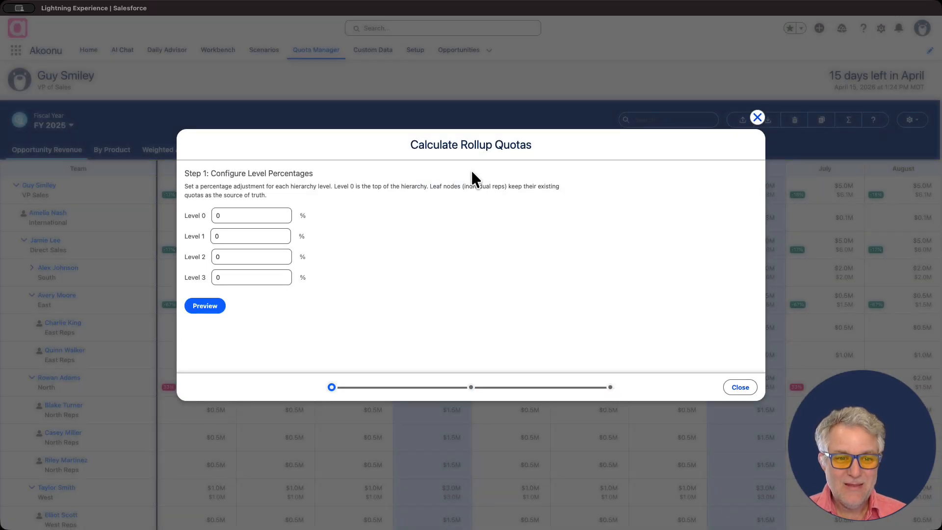
{"action": "left_click", "coordinate": [272, 215]}
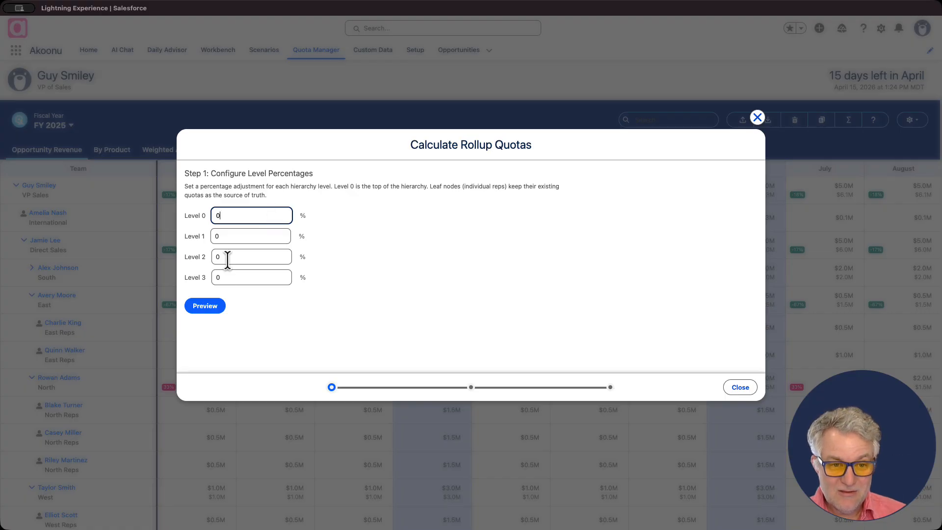
{"action": "left_click", "coordinate": [232, 278]}
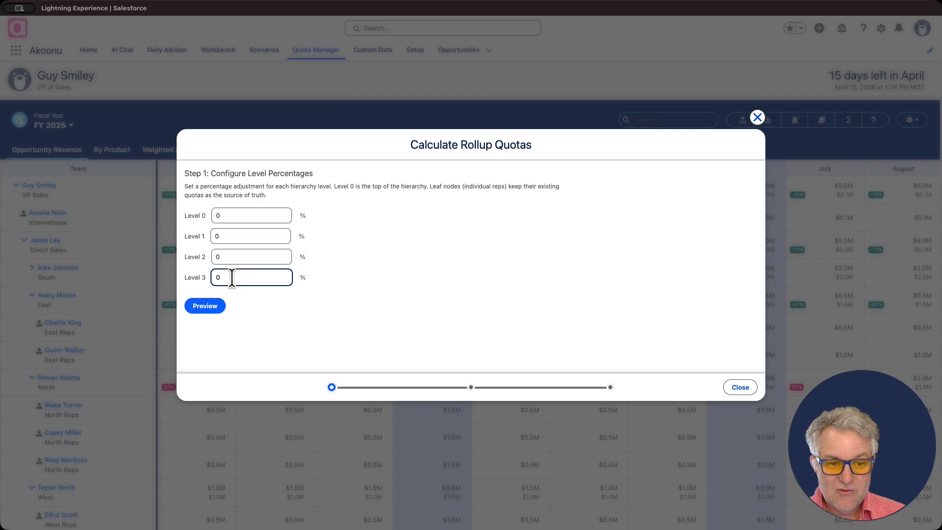
{"action": "type", "text": "-1"}
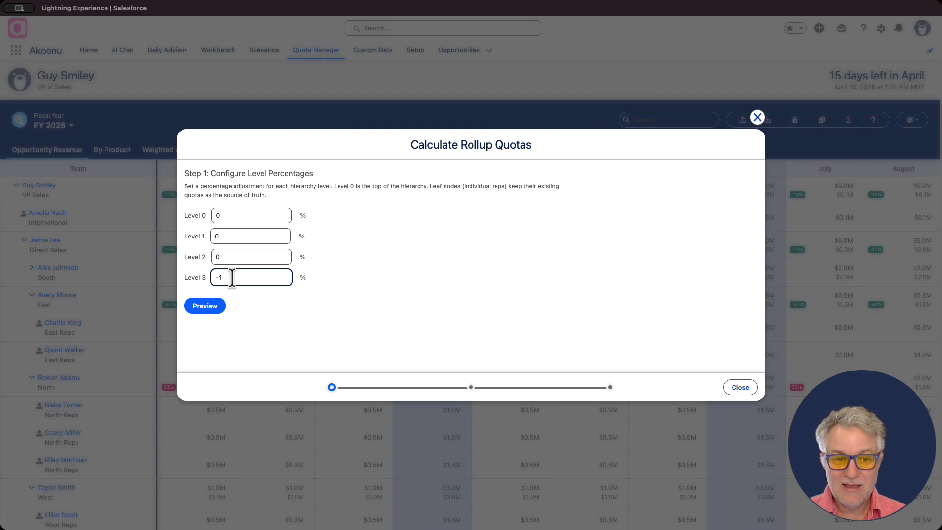
{"action": "type", "text": "0"}
- Set the Level 2 adjustment to -10% and Level 1 to -5%, keeping Level 0 at 0, and preview the calculated quotas
{"action": "left_click", "coordinate": [230, 259]}
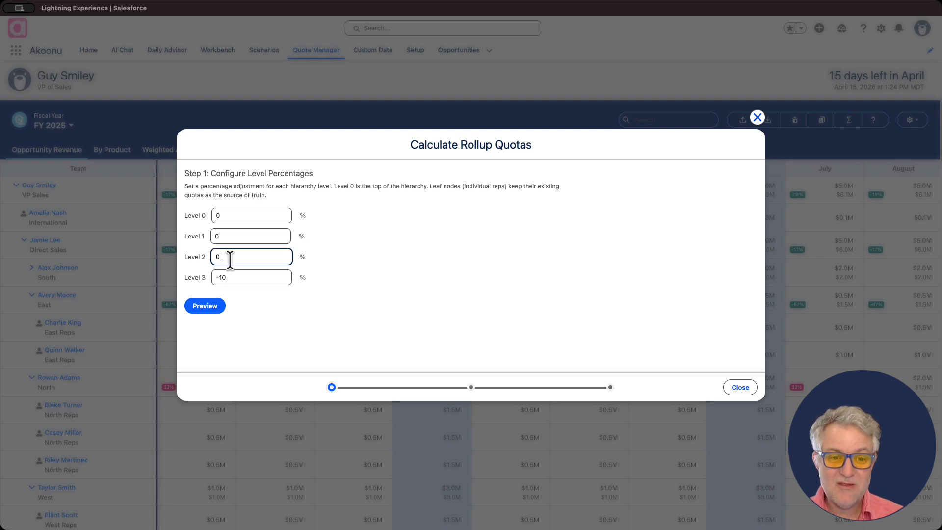
{"action": "key", "text": "BackSpace"}
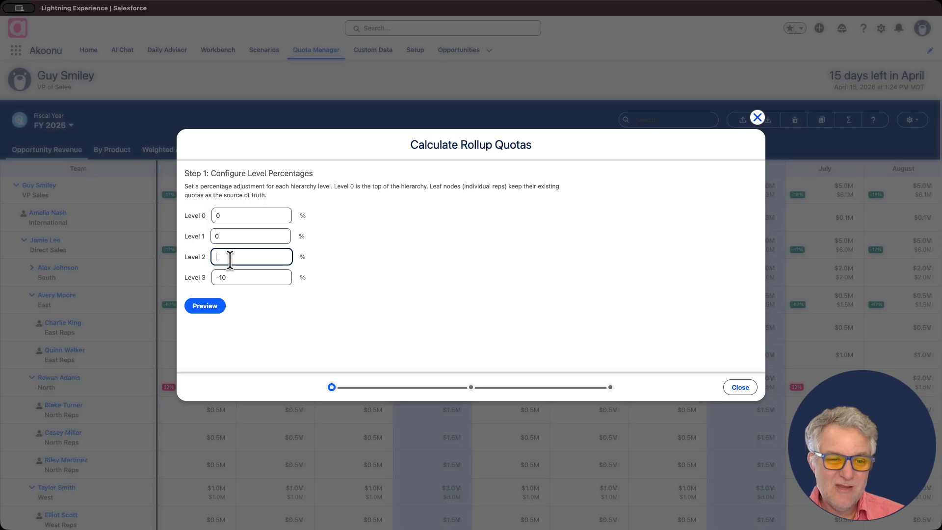
{"action": "type", "text": "-10"}
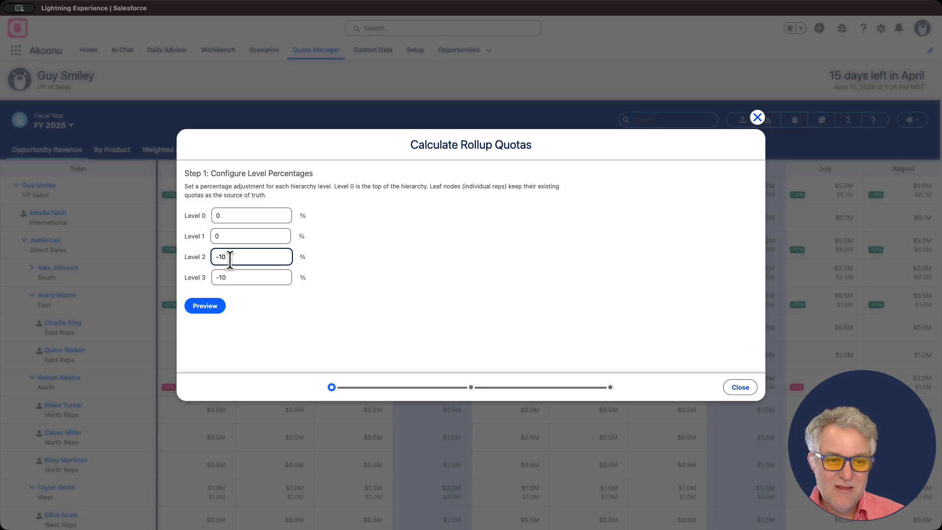
{"action": "left_click", "coordinate": [233, 236]}
{"action": "type", "text": "-5"}
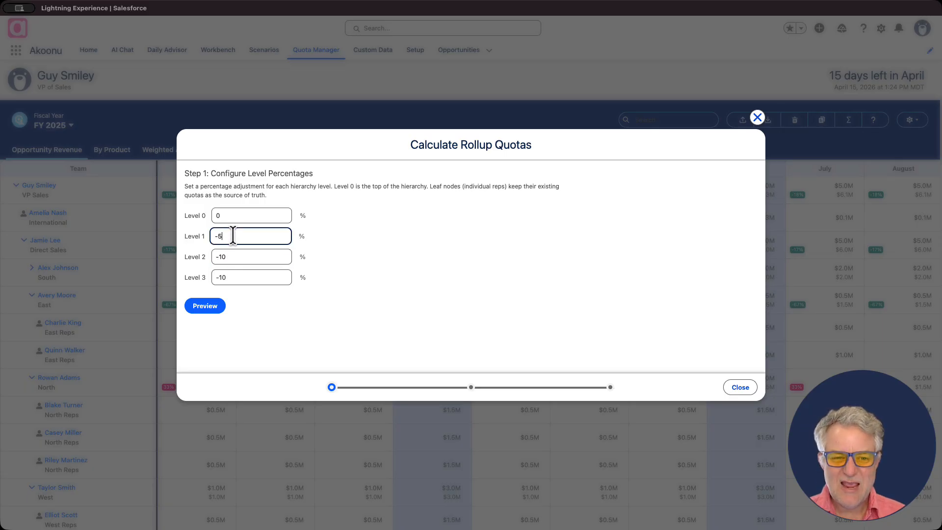
{"action": "left_click", "coordinate": [231, 215]}
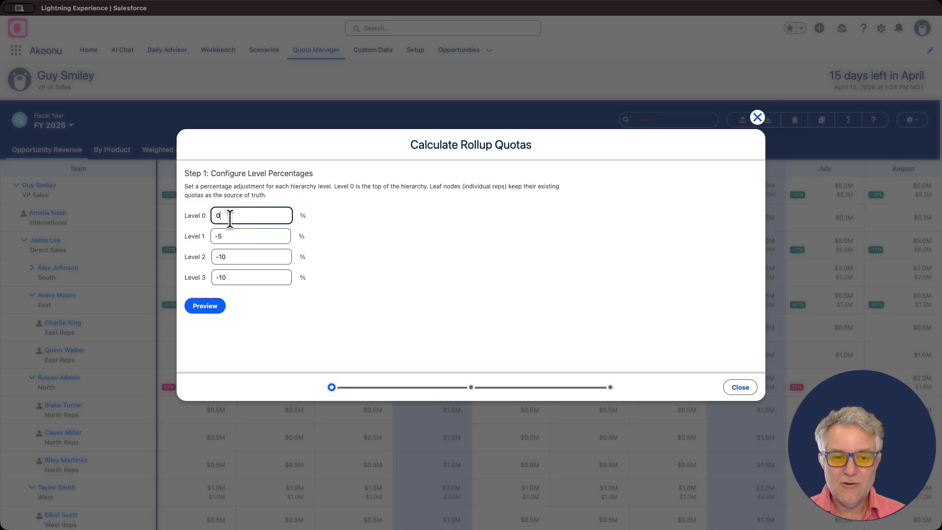
{"action": "left_click", "coordinate": [338, 262]}
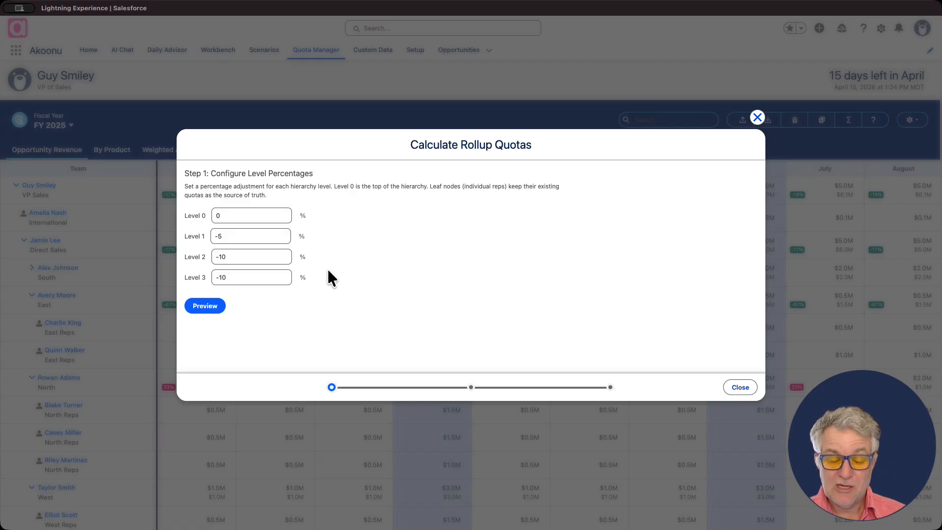
{"action": "left_click", "coordinate": [207, 306]}
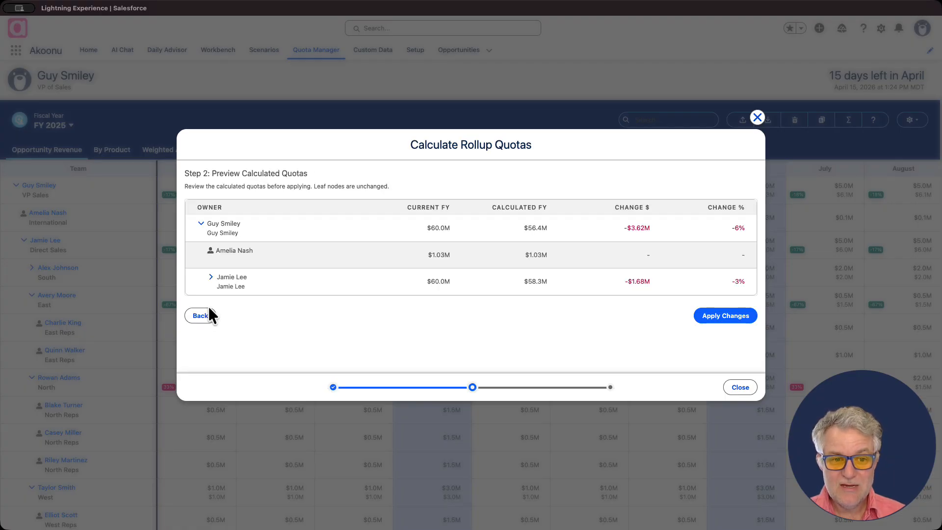
- Expand the Direct Sales, East and South managers in the preview and examine the quota changes across the hierarchy
{"action": "left_click", "coordinate": [210, 278]}
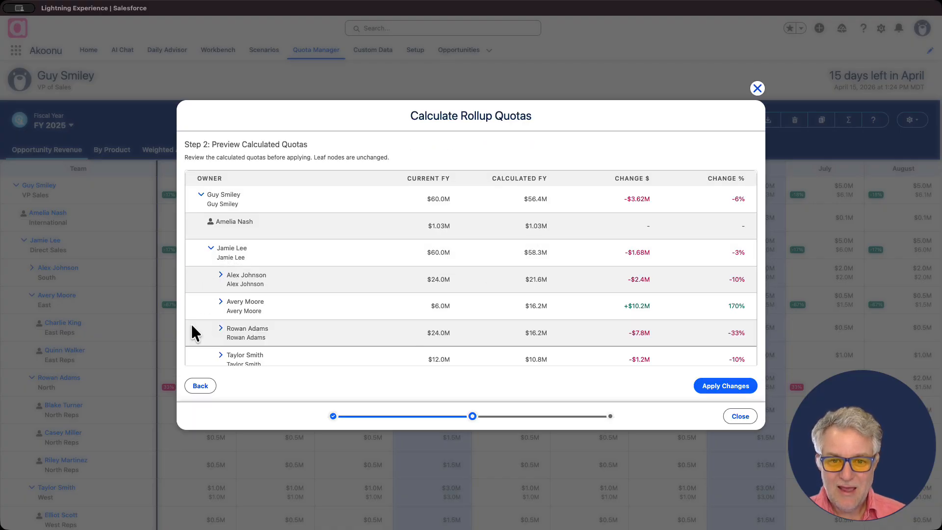
{"action": "left_click", "coordinate": [222, 302]}
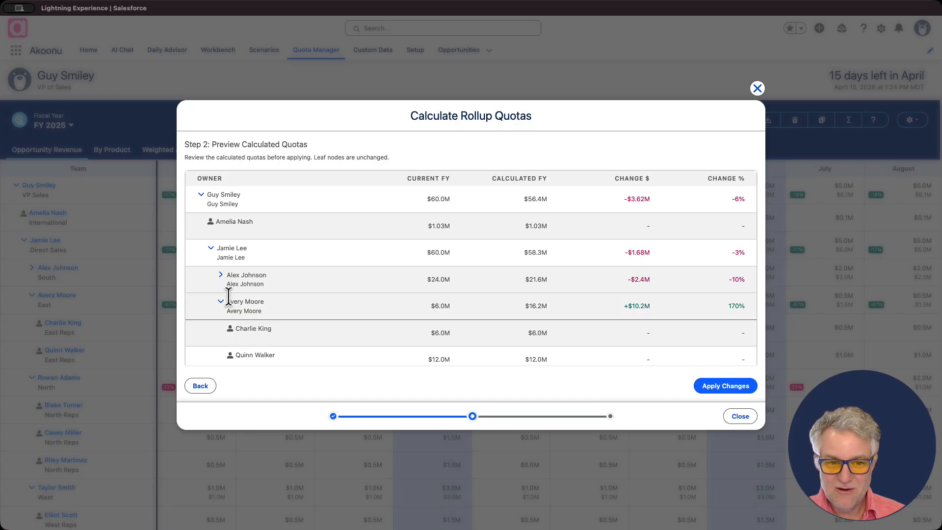
{"action": "left_click", "coordinate": [220, 275]}
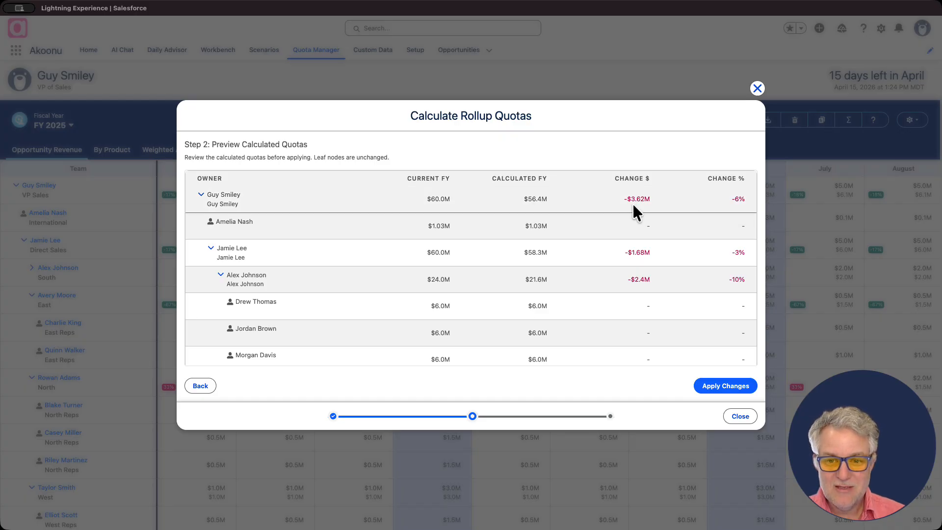
{"action": "scroll", "coordinate": [635, 211], "scroll_direction": "down", "scroll_amount": 3}
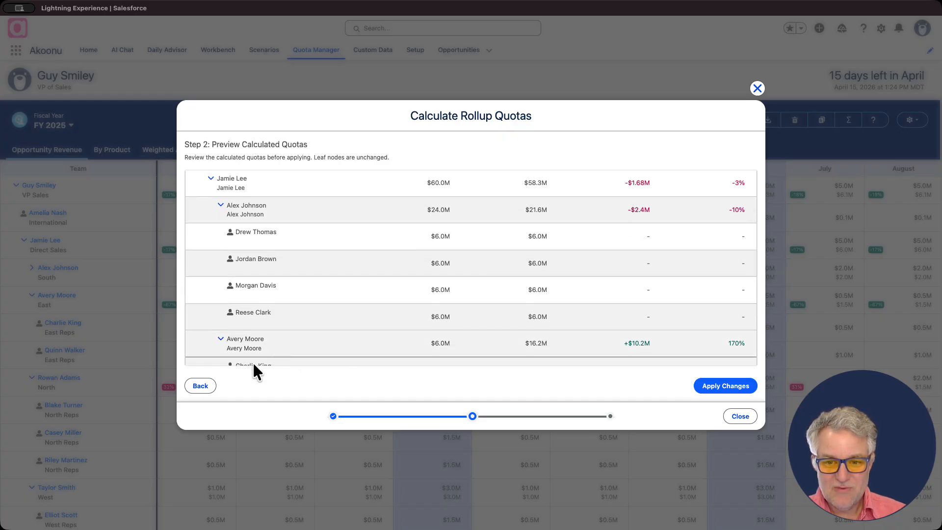
{"action": "scroll", "coordinate": [448, 318], "scroll_direction": "down", "scroll_amount": 1}
{"action": "scroll", "coordinate": [448, 318], "scroll_direction": "down", "scroll_amount": 2}
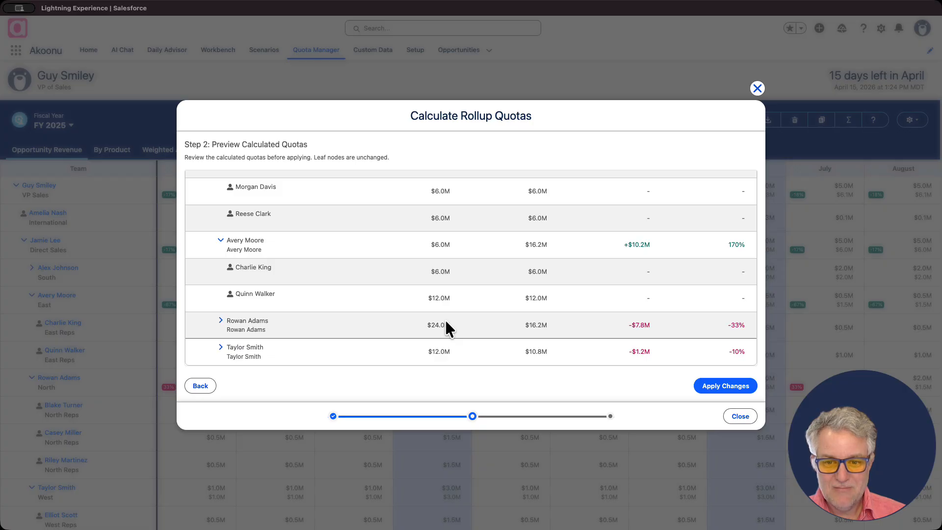
{"action": "scroll", "coordinate": [446, 319], "scroll_direction": "up", "scroll_amount": 5}
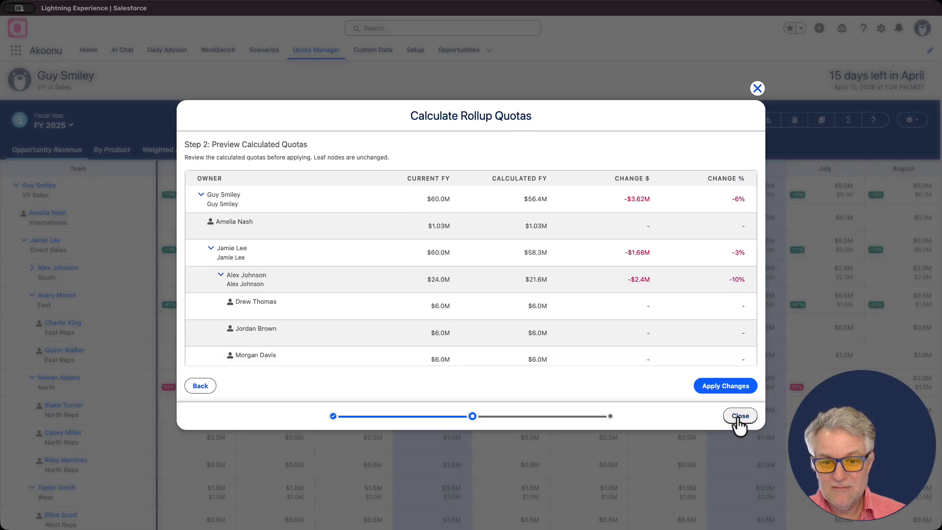
- Apply the calculated rollup quotas and return to the quota table to review the new variances
{"action": "left_click", "coordinate": [723, 387]}
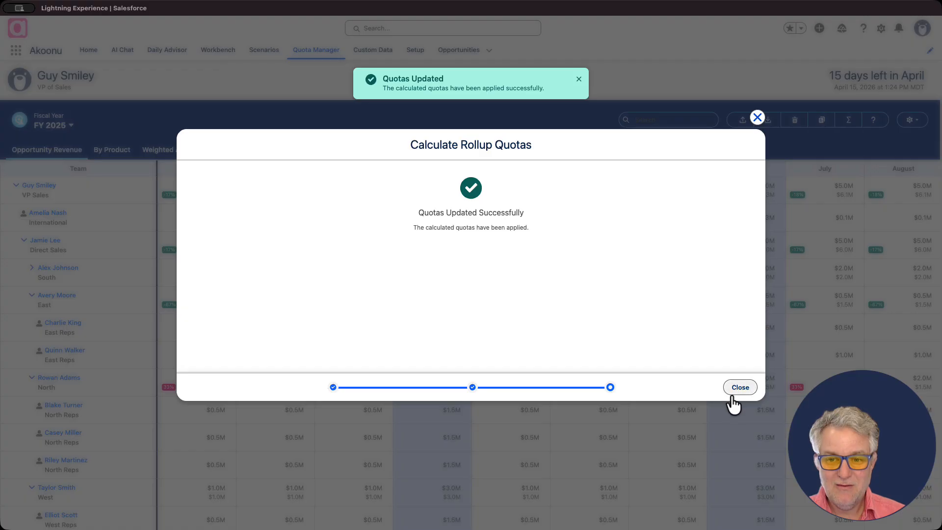
{"action": "left_click", "coordinate": [736, 387]}
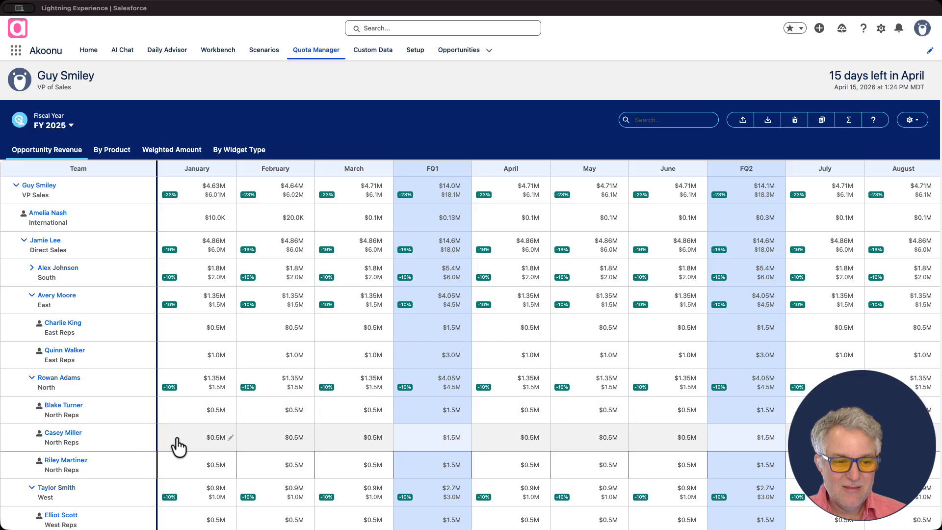
{"action": "scroll", "coordinate": [177, 446], "scroll_direction": "down", "scroll_amount": 2}
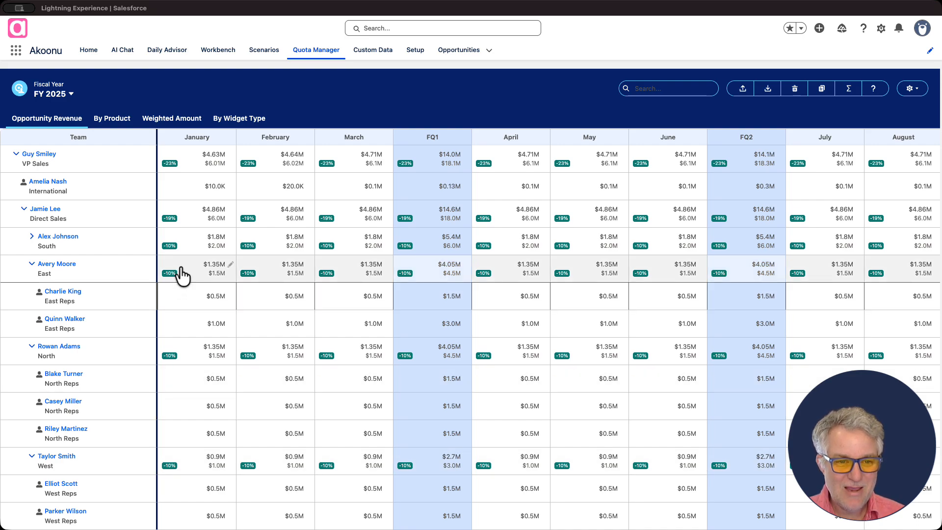
{"action": "scroll", "coordinate": [181, 275], "scroll_direction": "up", "scroll_amount": 1}
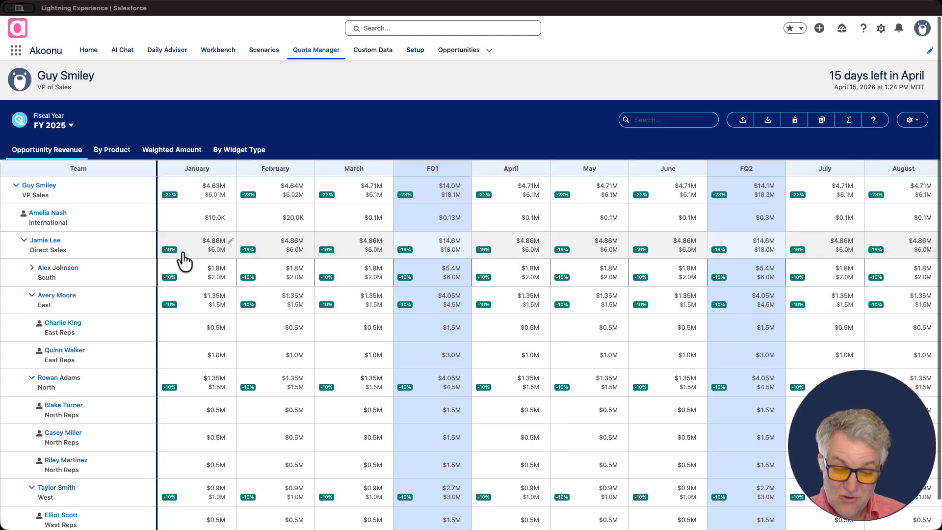
{"action": "scroll", "coordinate": [184, 261], "scroll_direction": "up", "scroll_amount": 1}
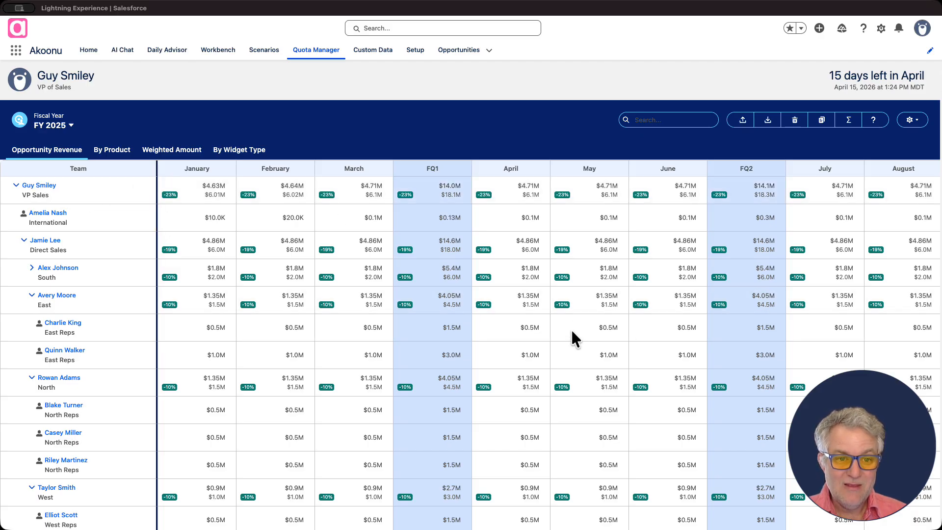
{"action": "scroll", "coordinate": [203, 194], "scroll_direction": "down", "scroll_amount": 1}
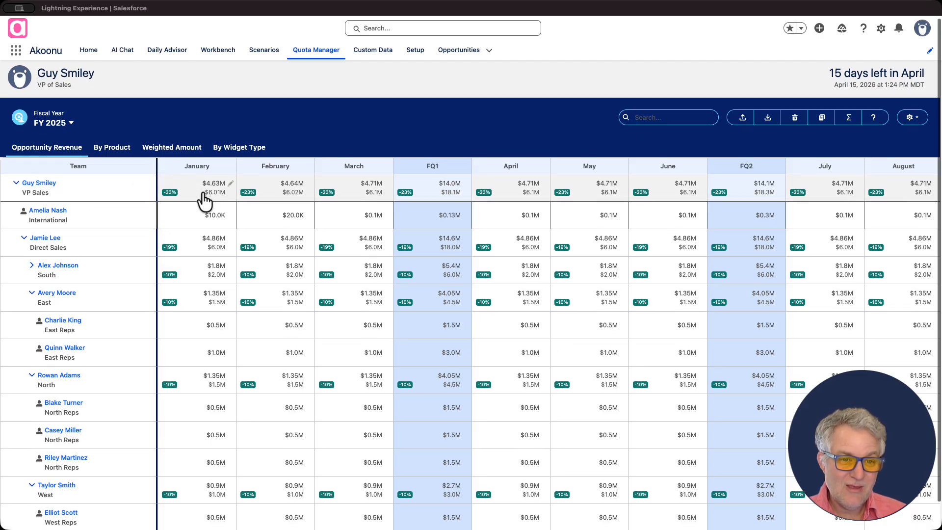